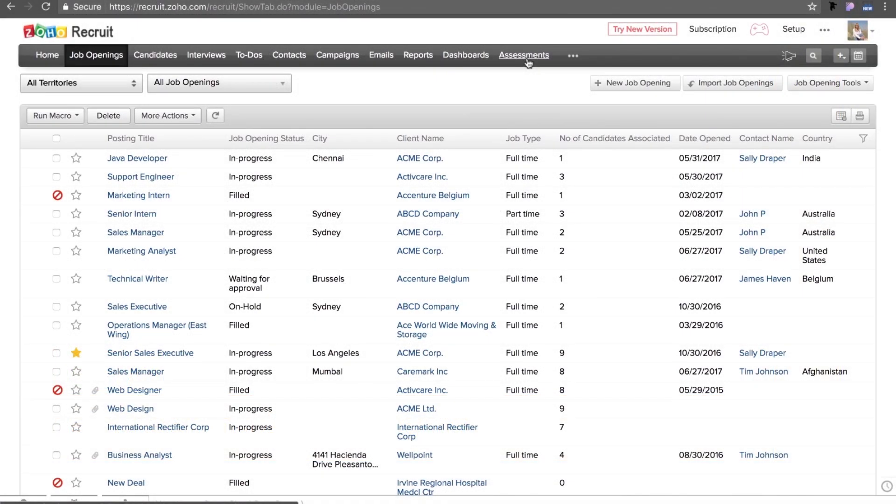
Create the 'Java Developer' assessment in the IT Services category with its questionnaire description pasted in
{"action": "left_click", "coordinate": [525, 56]}
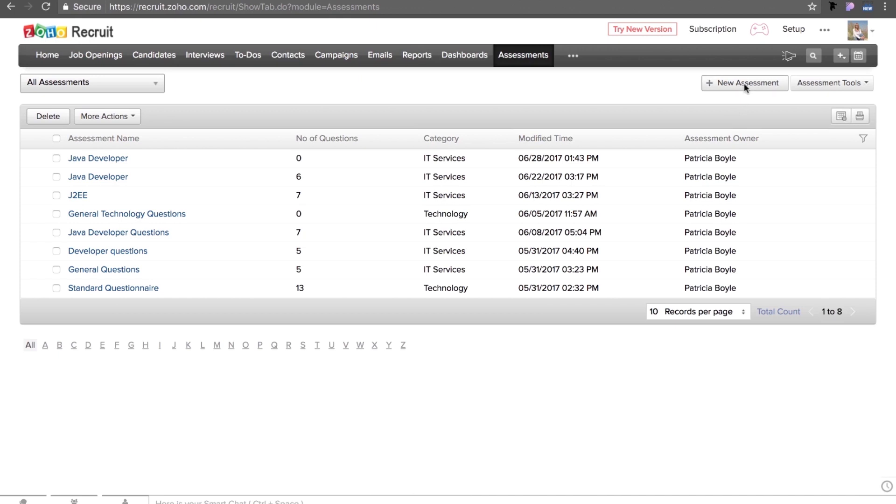
{"action": "left_click", "coordinate": [744, 83]}
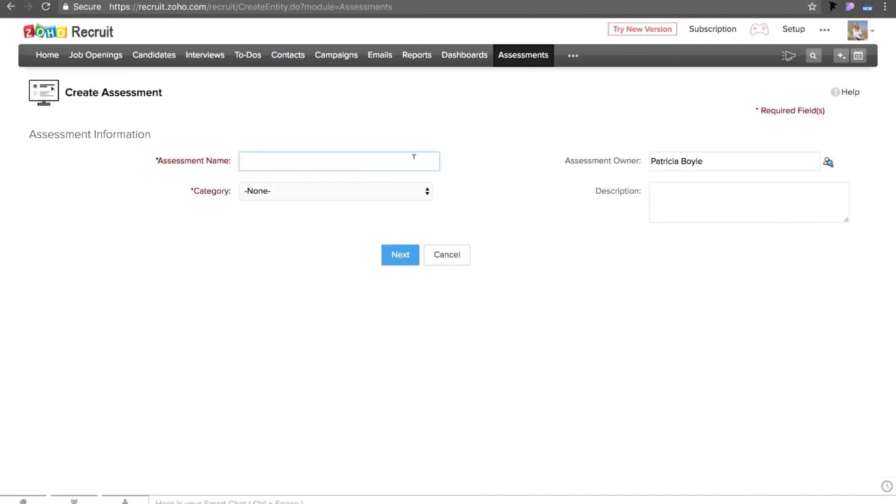
{"action": "type", "text": "Java Developer"}
{"action": "key", "text": "Tab"}
{"action": "left_click", "coordinate": [352, 186]}
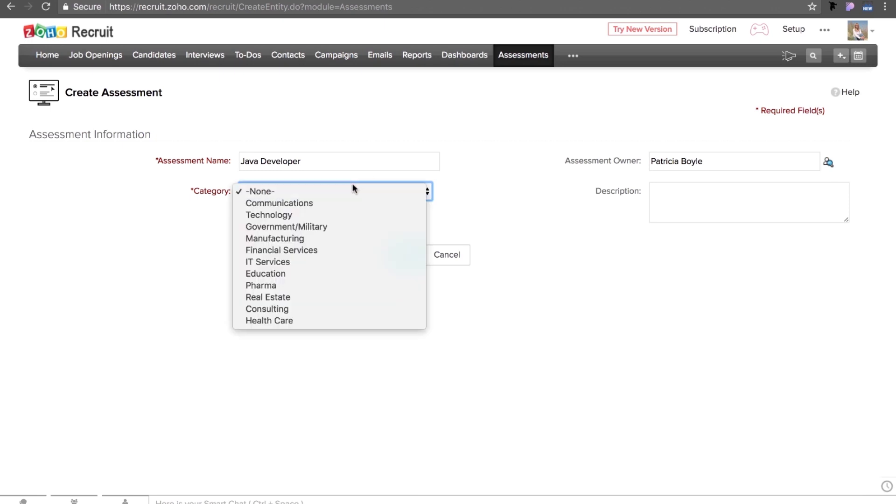
{"action": "left_click", "coordinate": [329, 262]}
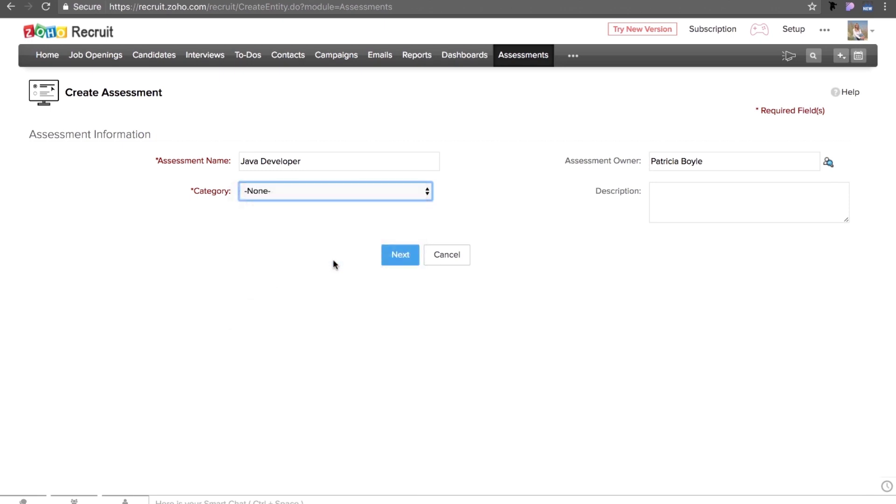
{"action": "left_click", "coordinate": [660, 195]}
{"action": "type", "text": "Questionnaire for Java Developer"}
{"action": "left_click", "coordinate": [401, 255]}
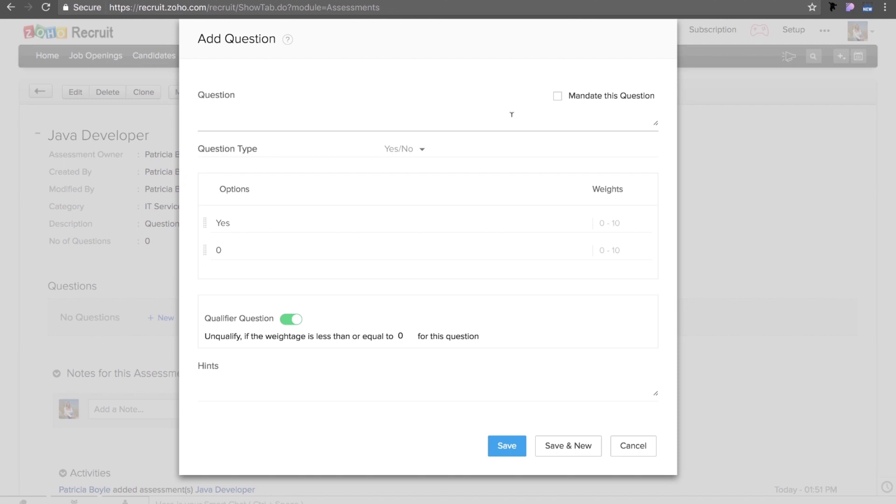
Enter the JEE two-plus-years experience question as a mandatory Yes/No question
{"action": "left_click", "coordinate": [512, 114]}
{"action": "type", "text": "Do you have two or more years of experience working with enterprise web applications using JEE?"}
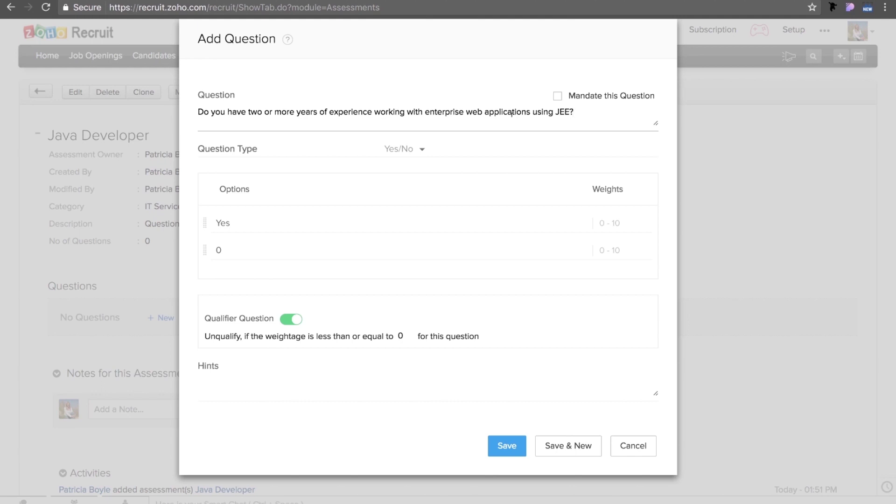
{"action": "left_click", "coordinate": [558, 98]}
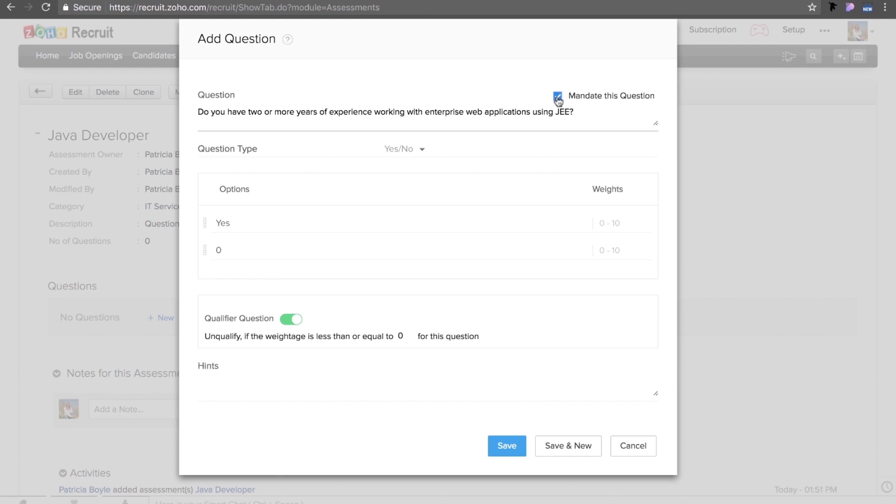
{"action": "left_click", "coordinate": [418, 149]}
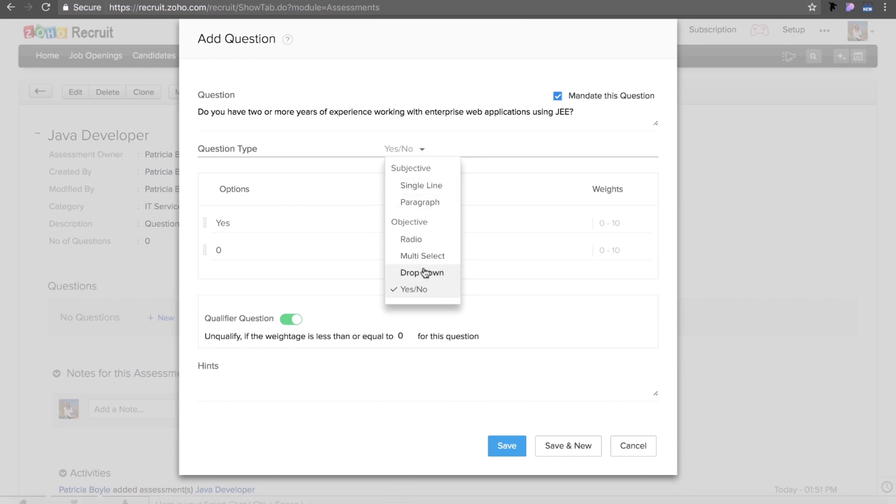
{"action": "left_click", "coordinate": [425, 289]}
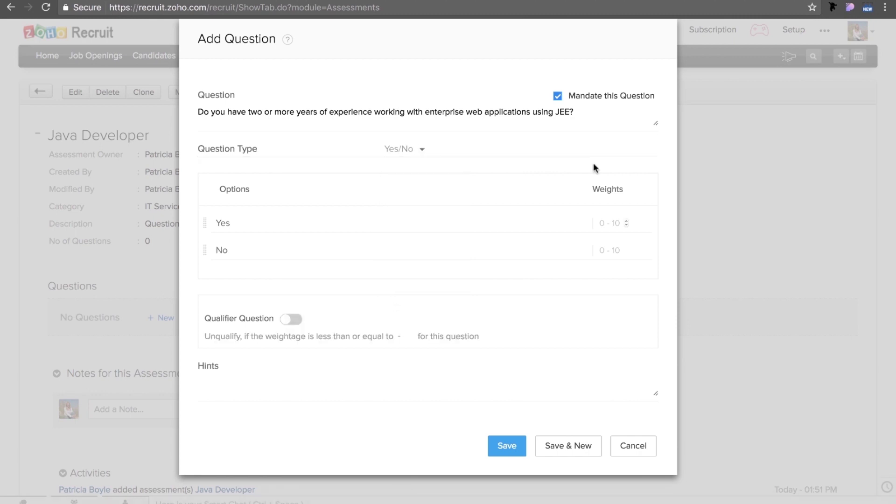
Weight Yes 10 and No 0, and mark it as a qualifier question
{"action": "left_click", "coordinate": [607, 222]}
{"action": "type", "text": "10"}
{"action": "key", "text": "Tab"}
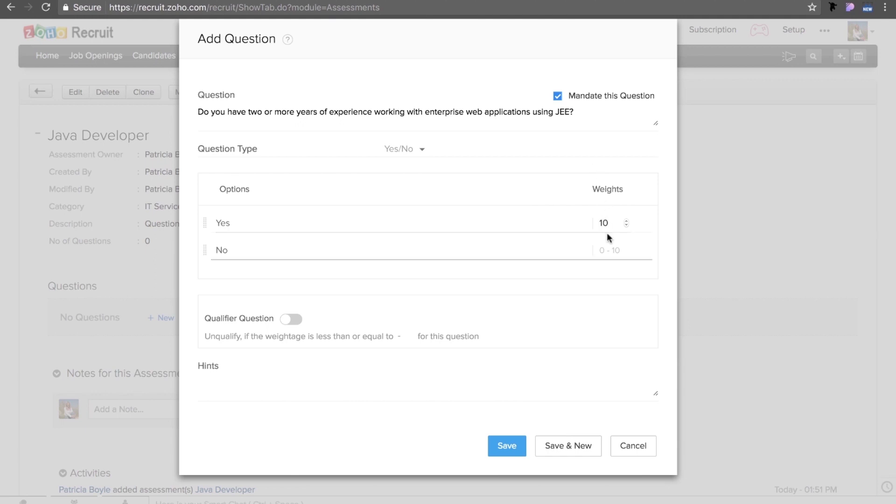
{"action": "left_click", "coordinate": [602, 251]}
{"action": "type", "text": "0"}
{"action": "left_click", "coordinate": [290, 319]}
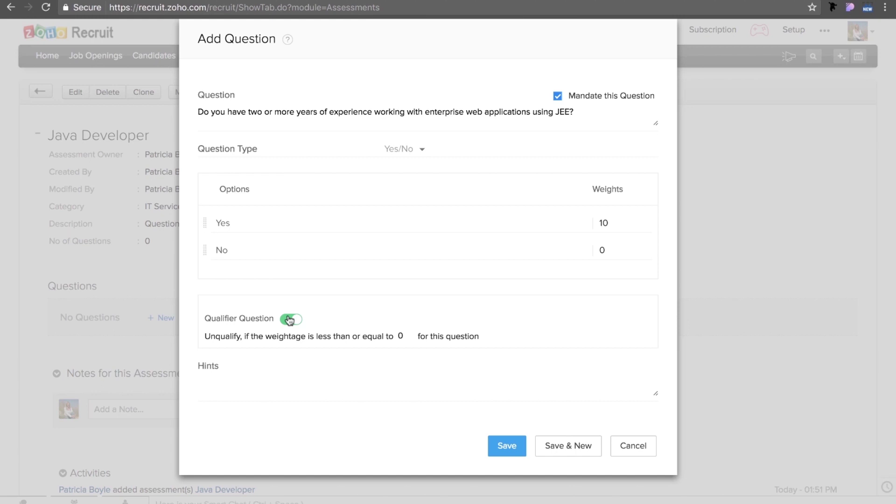
{"action": "scroll", "coordinate": [507, 321], "scroll_direction": "down", "scroll_amount": 1}
Save the question and add all seven existing J2EE questions to the assessment
{"action": "left_click", "coordinate": [507, 415]}
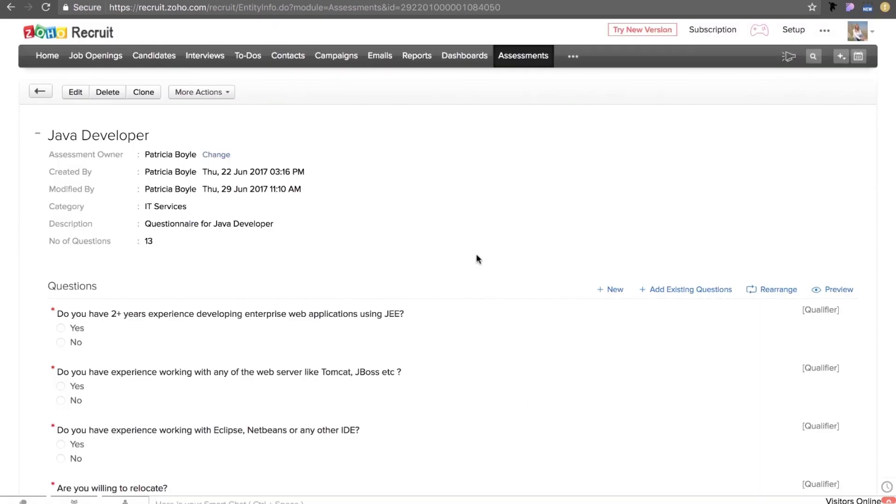
{"action": "left_click", "coordinate": [680, 290]}
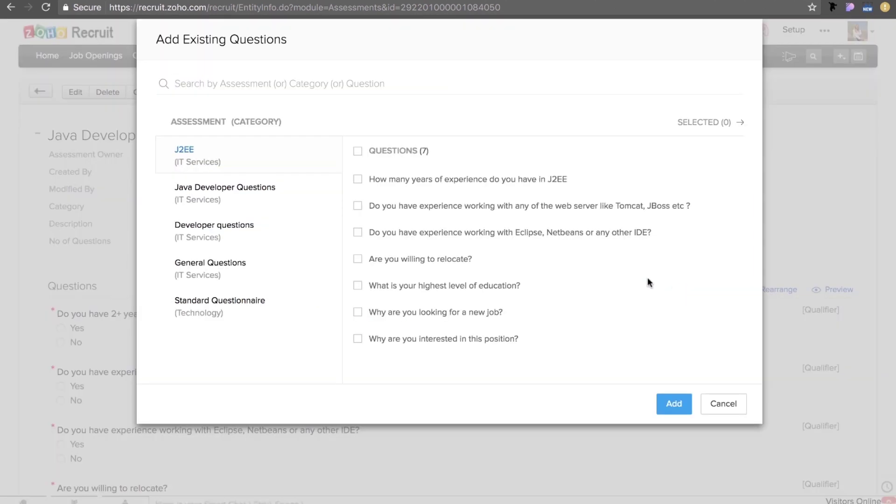
{"action": "left_click", "coordinate": [358, 152]}
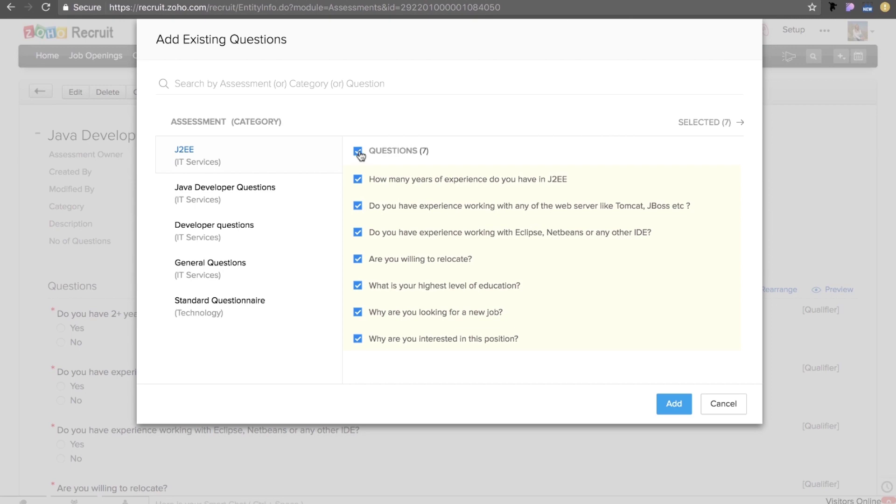
{"action": "left_click", "coordinate": [668, 406]}
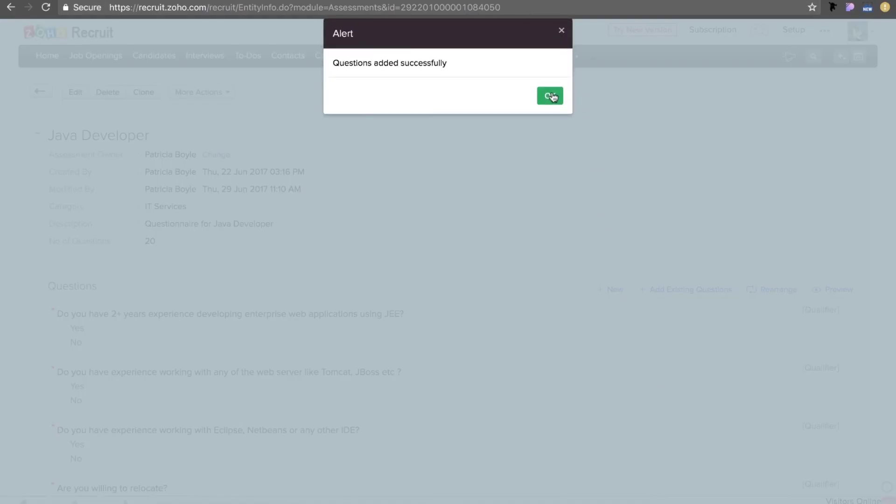
{"action": "left_click", "coordinate": [551, 95]}
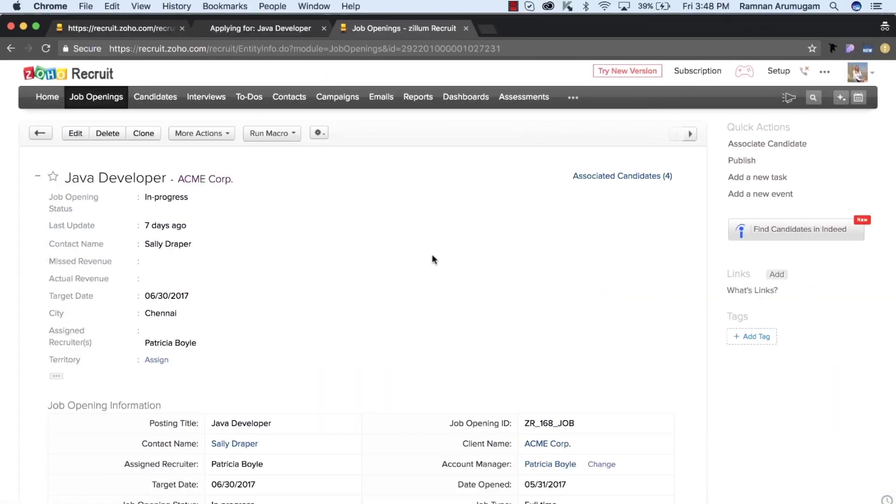
Select the Java Developer assessment as the job opening's pre-screening assessment and save it
{"action": "scroll", "coordinate": [433, 259], "scroll_direction": "down", "scroll_amount": 10}
{"action": "scroll", "coordinate": [432, 259], "scroll_direction": "down", "scroll_amount": 20}
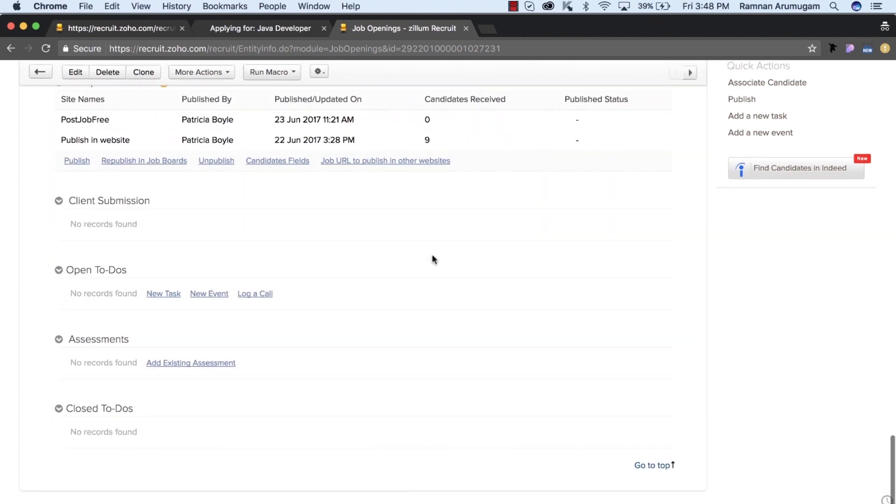
{"action": "left_click", "coordinate": [196, 363]}
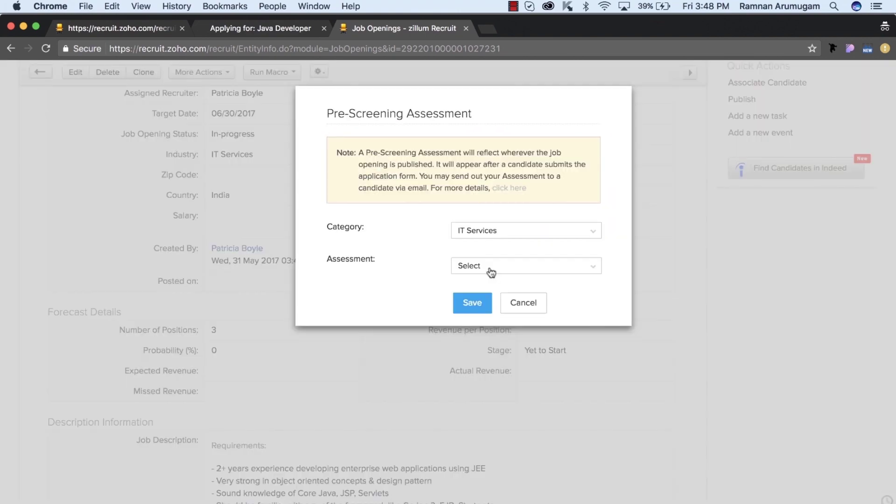
{"action": "left_click", "coordinate": [491, 272]}
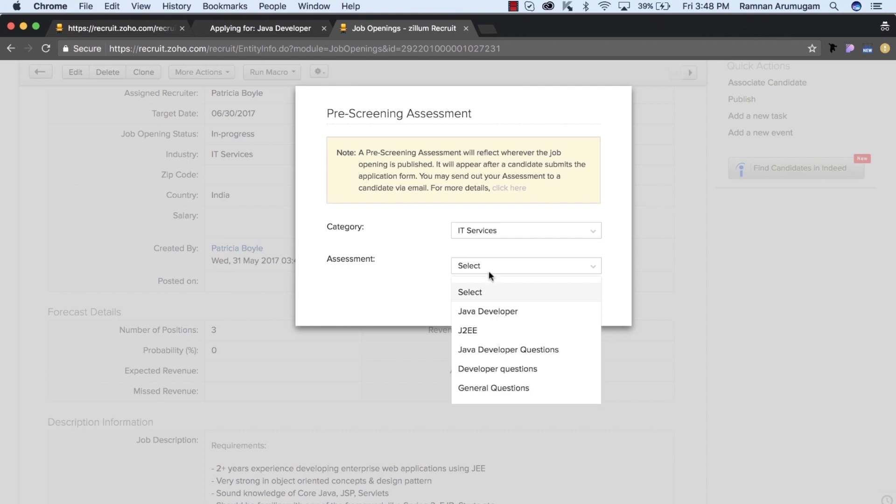
{"action": "left_click", "coordinate": [488, 312]}
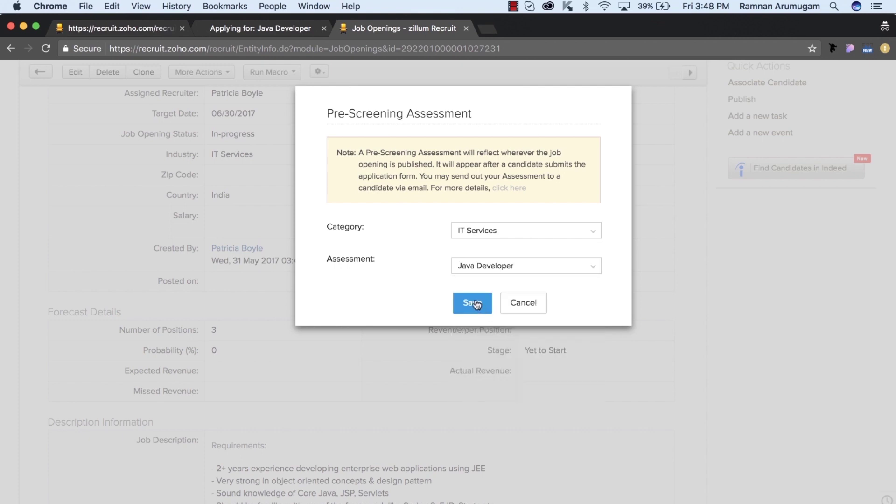
{"action": "left_click", "coordinate": [473, 303]}
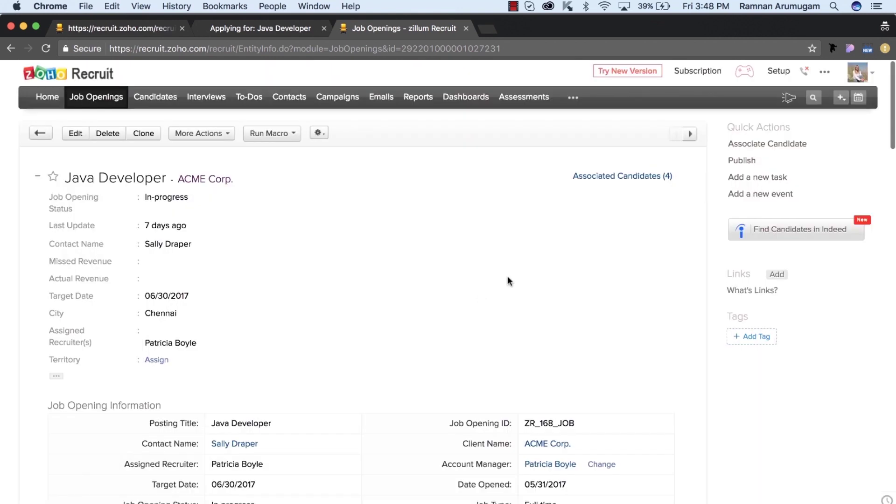
Publish the Java Developer job to the company website using the Candidate Application form
{"action": "left_click", "coordinate": [738, 162]}
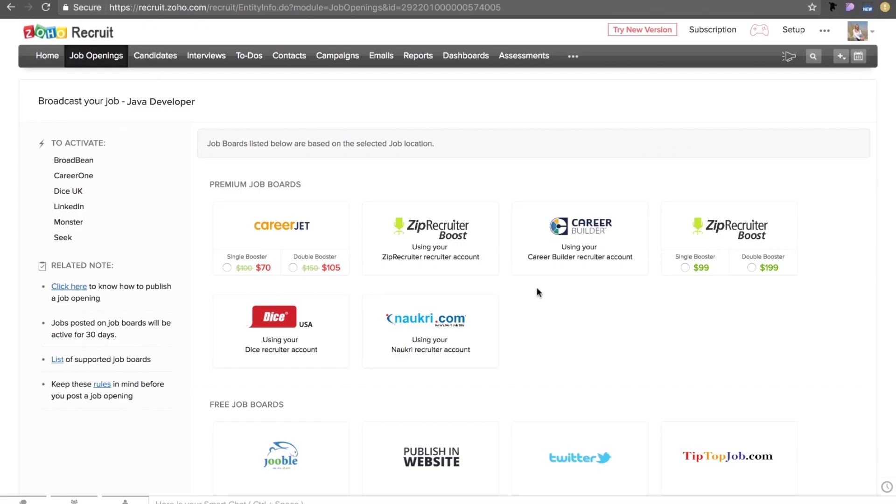
{"action": "scroll", "coordinate": [536, 289], "scroll_direction": "down", "scroll_amount": 5}
{"action": "left_click", "coordinate": [427, 187]}
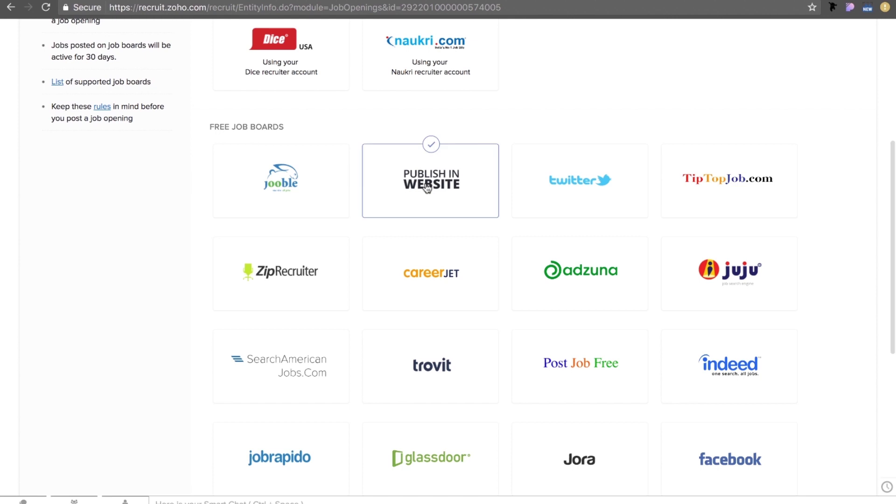
{"action": "scroll", "coordinate": [424, 263], "scroll_direction": "down", "scroll_amount": 7}
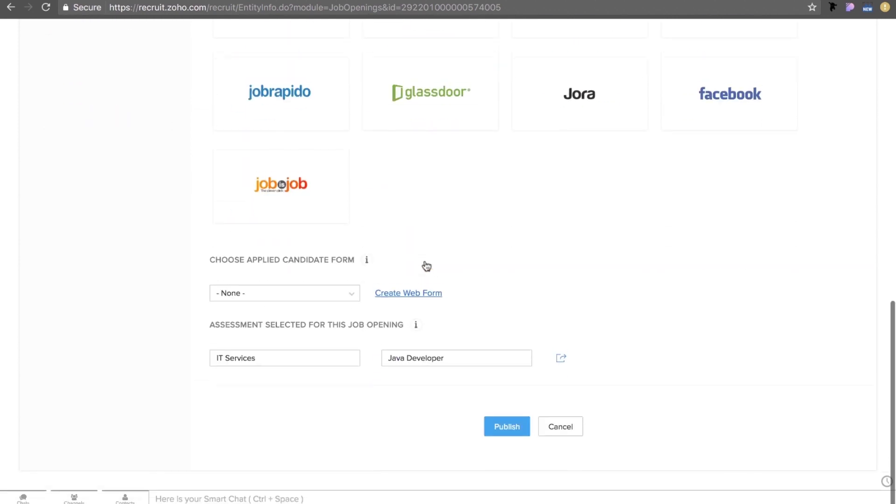
{"action": "left_click", "coordinate": [354, 298]}
{"action": "left_click", "coordinate": [288, 322]}
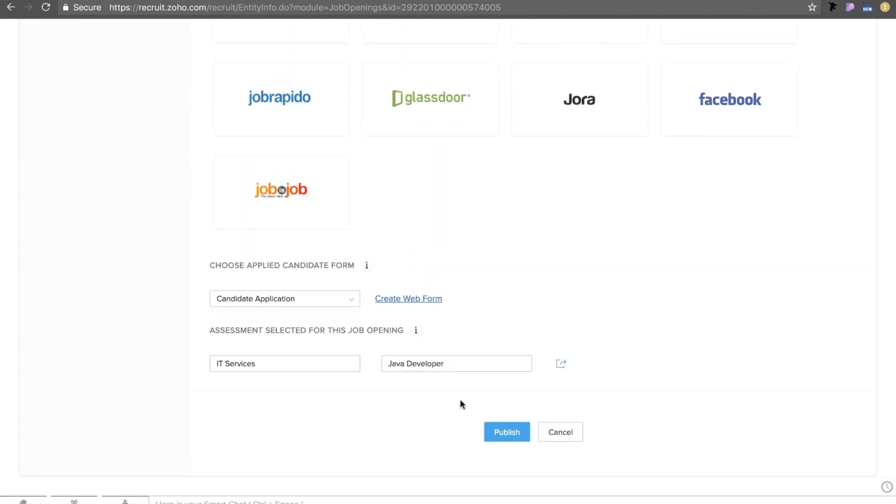
{"action": "left_click", "coordinate": [498, 434]}
{"action": "left_click", "coordinate": [517, 350]}
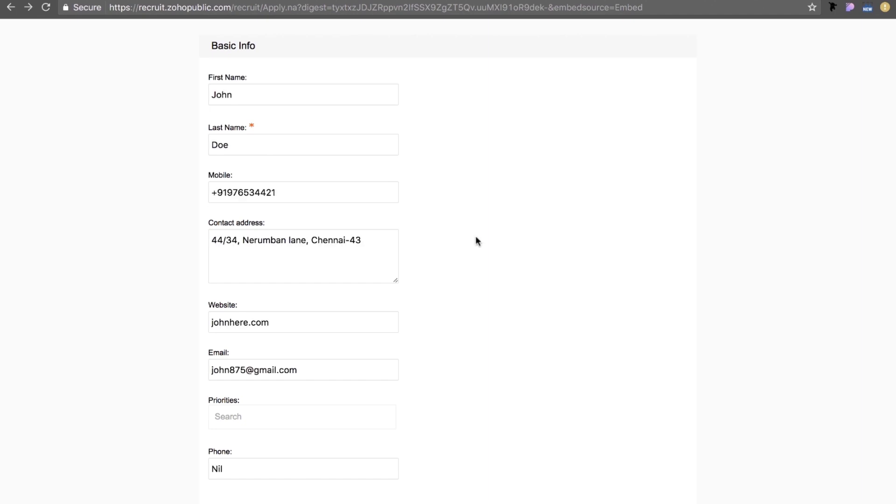
Answer the JEE, web server, IDE and relocation questions Yes, Yes, No, No
{"action": "scroll", "coordinate": [476, 240], "scroll_direction": "down", "scroll_amount": 10}
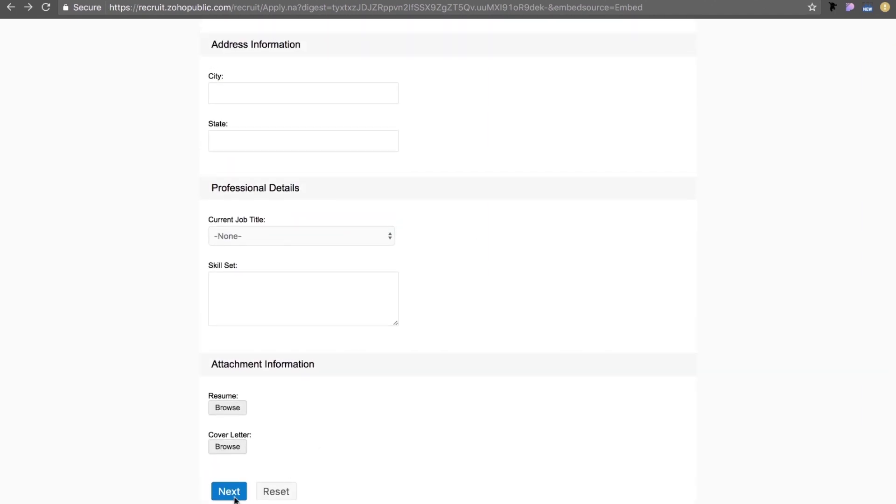
{"action": "left_click", "coordinate": [229, 492]}
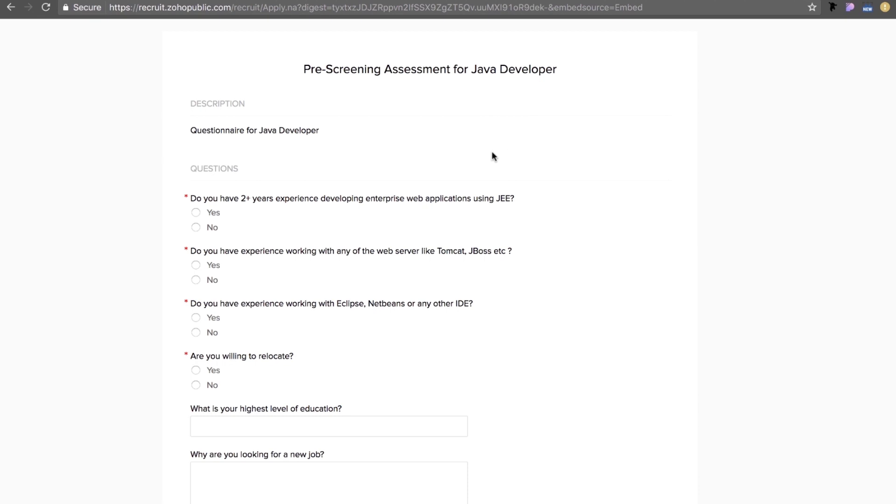
{"action": "left_click", "coordinate": [196, 213]}
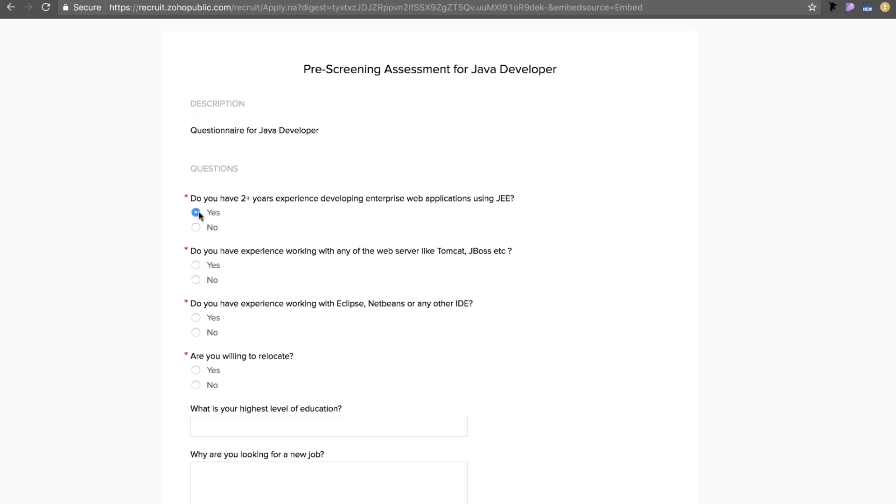
{"action": "left_click", "coordinate": [196, 265]}
{"action": "left_click", "coordinate": [196, 333]}
{"action": "left_click", "coordinate": [196, 385]}
Enter 'Higher Secondary' as education and 'Java Developer' as the reason, then submit
{"action": "scroll", "coordinate": [216, 408], "scroll_direction": "down", "scroll_amount": 3}
{"action": "left_click", "coordinate": [280, 338]}
{"action": "type", "text": "Higher Secondary"}
{"action": "left_click", "coordinate": [296, 394]}
{"action": "type", "text": "Java Developer"}
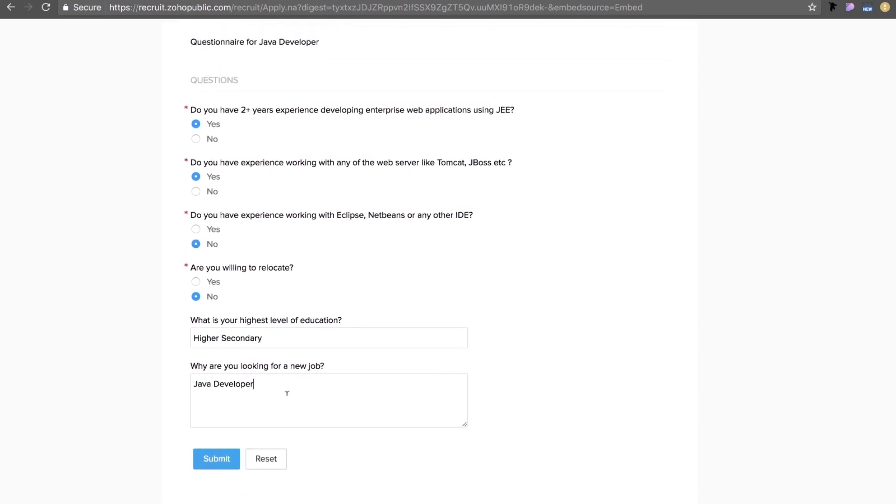
{"action": "left_click", "coordinate": [216, 462]}
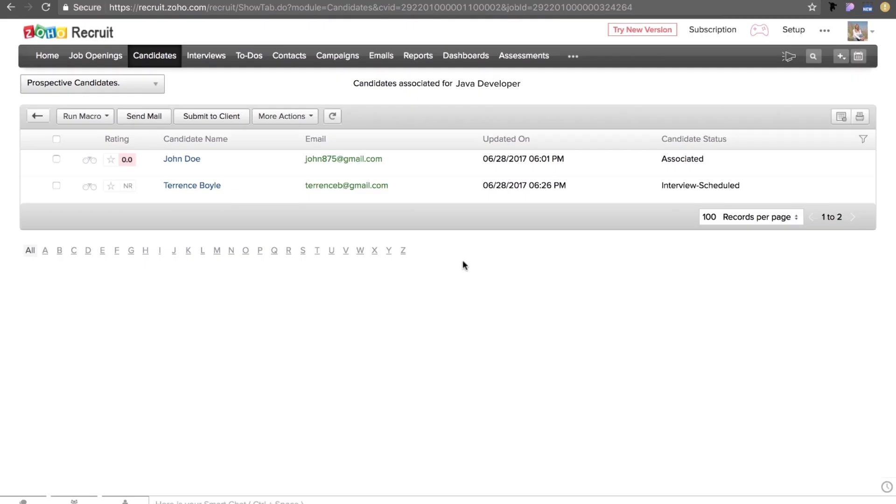
Review the second candidate's record, then go back to the Java Developer candidates list
{"action": "left_click", "coordinate": [203, 187]}
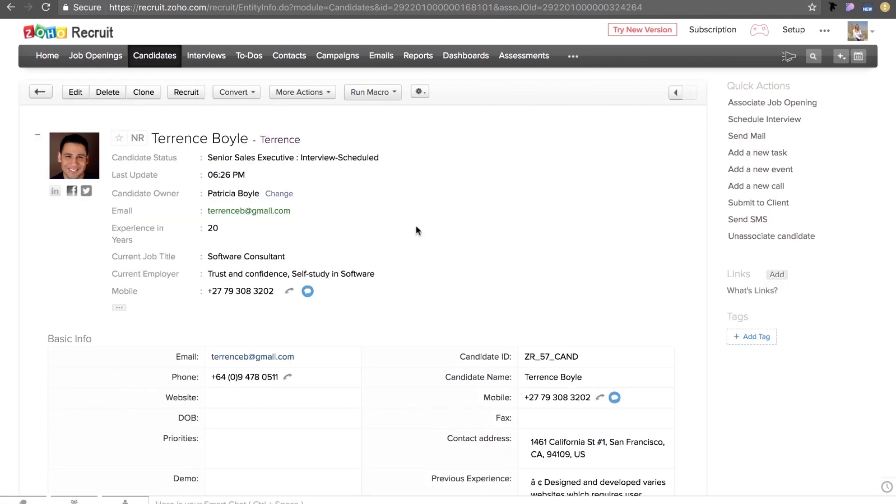
{"action": "scroll", "coordinate": [416, 226], "scroll_direction": "down", "scroll_amount": 15}
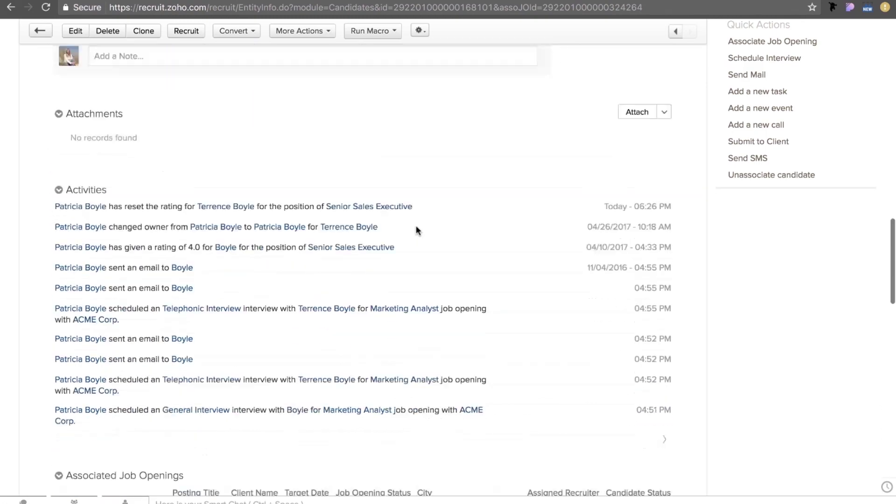
{"action": "scroll", "coordinate": [416, 226], "scroll_direction": "up", "scroll_amount": 20}
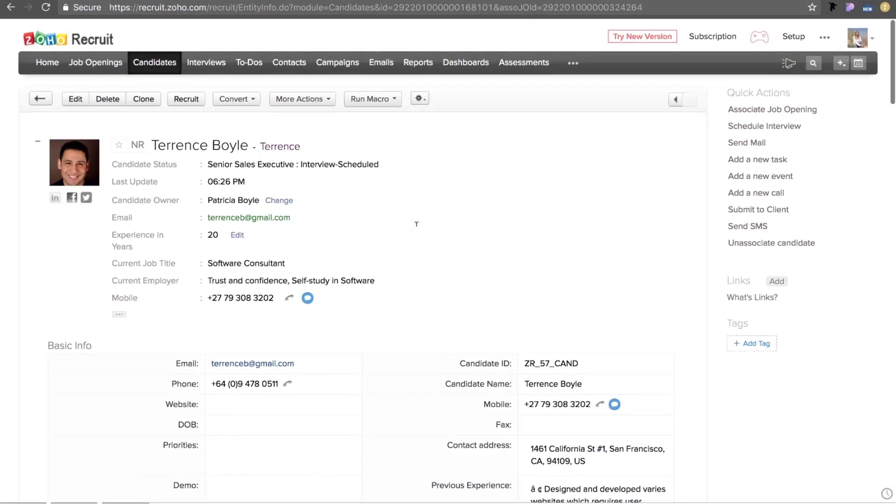
{"action": "left_click", "coordinate": [48, 96]}
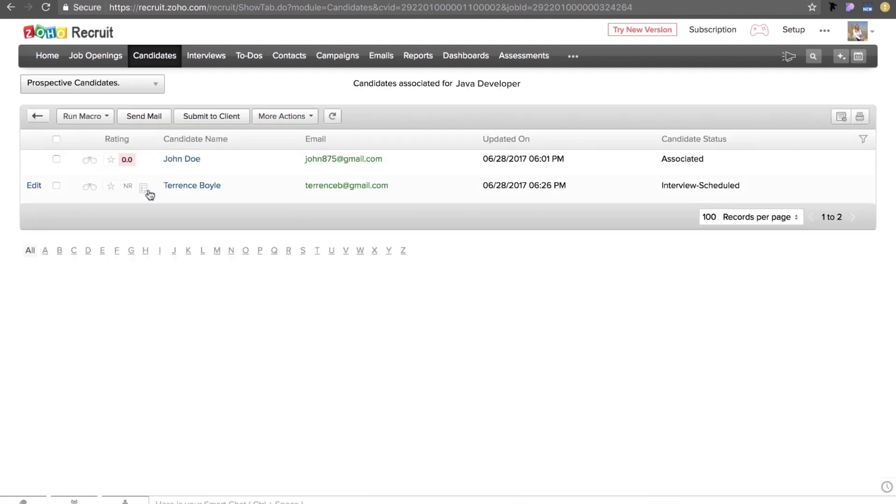
Open the second candidate's assessment answers and start mailing them the assessment
{"action": "mouse_move", "coordinate": [144, 191]}
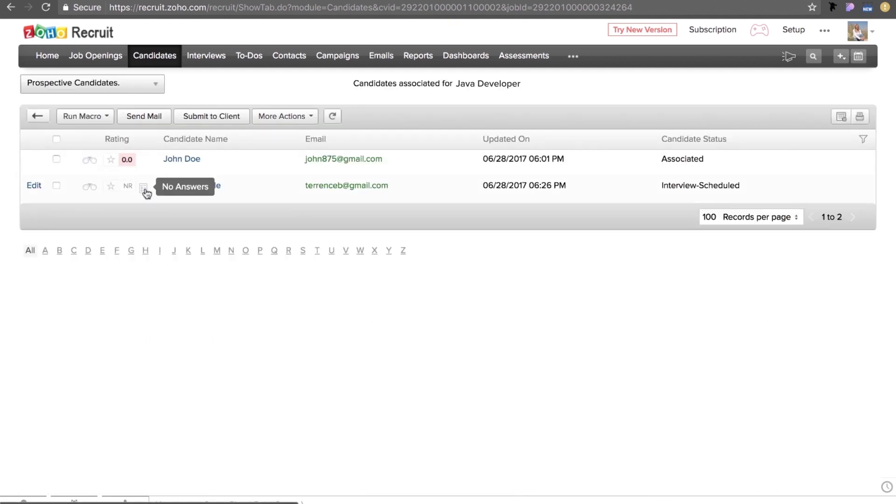
{"action": "left_click", "coordinate": [145, 189]}
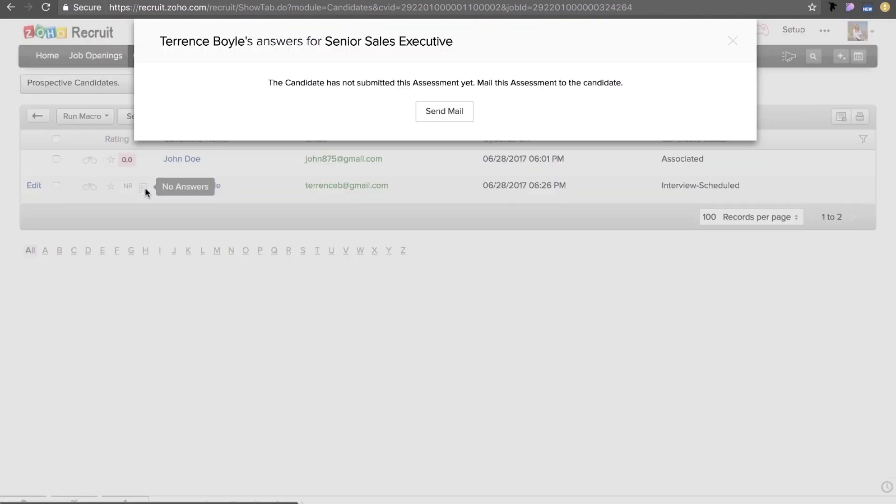
{"action": "left_click", "coordinate": [429, 114]}
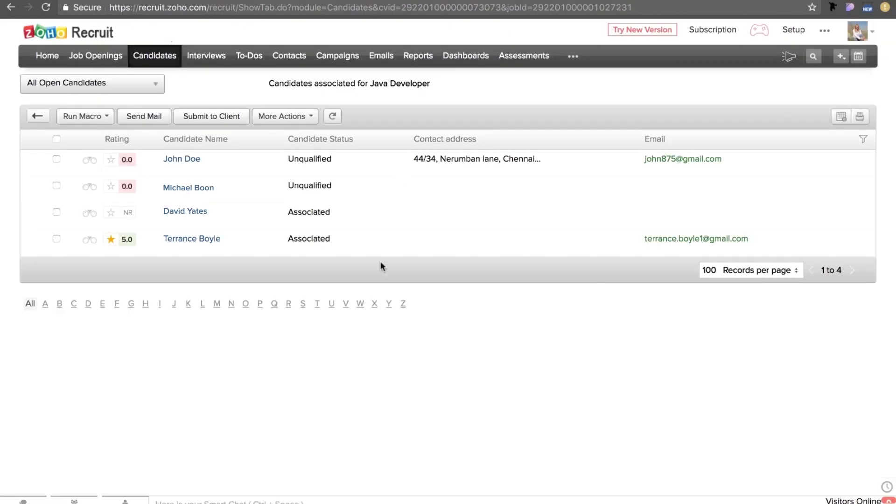
Open the 5.0-rated candidate's Java Developer assessment answers
{"action": "mouse_move", "coordinate": [184, 234]}
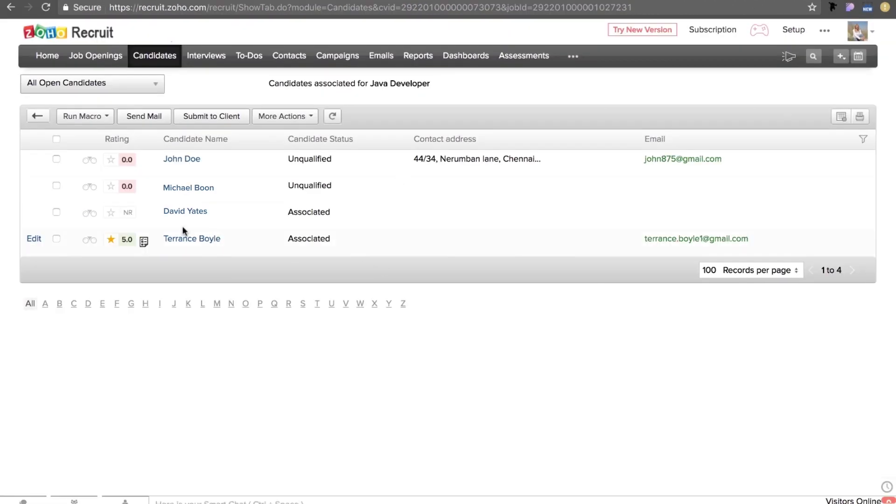
{"action": "left_click", "coordinate": [144, 242]}
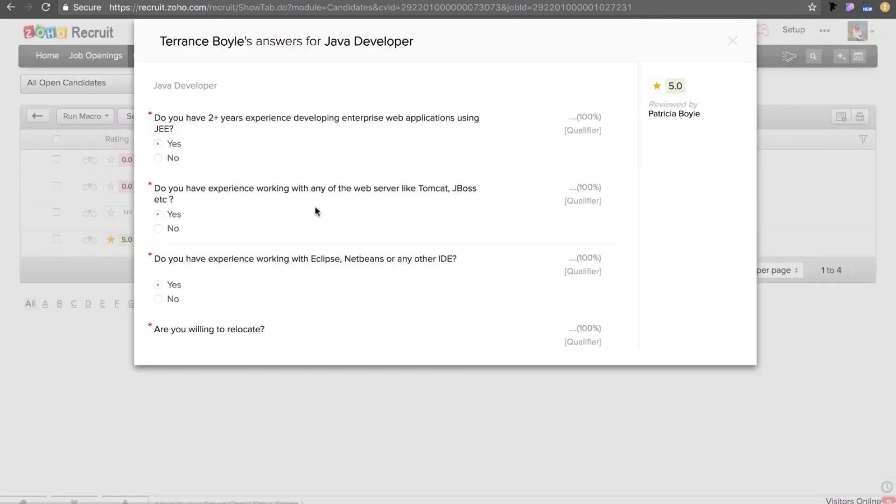
{"action": "scroll", "coordinate": [382, 227], "scroll_direction": "down", "scroll_amount": 5}
{"action": "scroll", "coordinate": [382, 227], "scroll_direction": "up", "scroll_amount": 5}
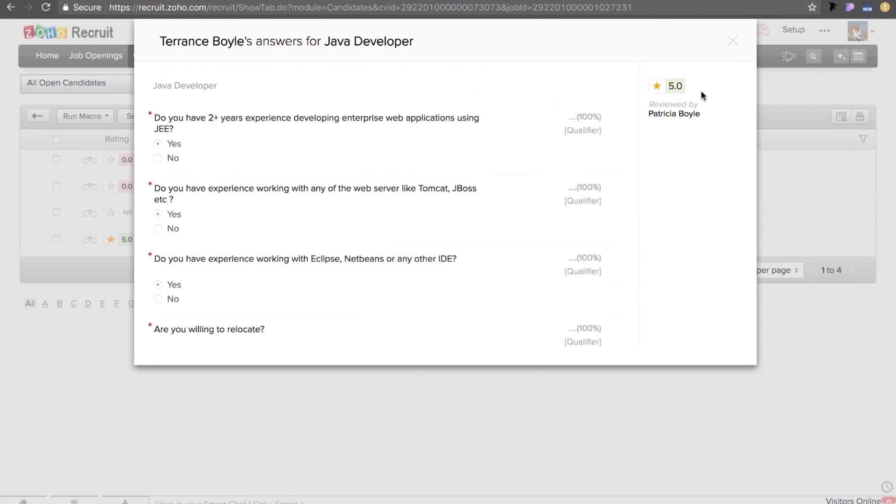
Keep the 5.0 rating and save it with the comment 'Moving on to next round'
{"action": "left_click", "coordinate": [663, 95]}
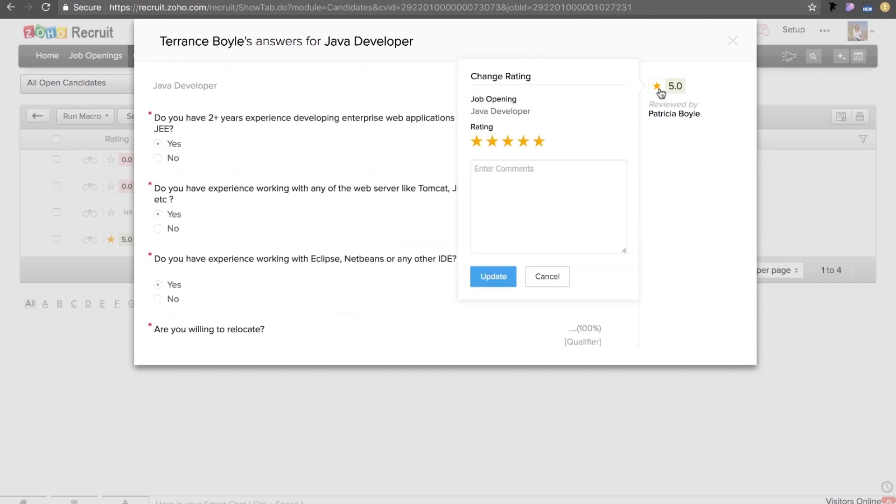
{"action": "left_click", "coordinate": [503, 188]}
{"action": "type", "text": "Moving on to next round"}
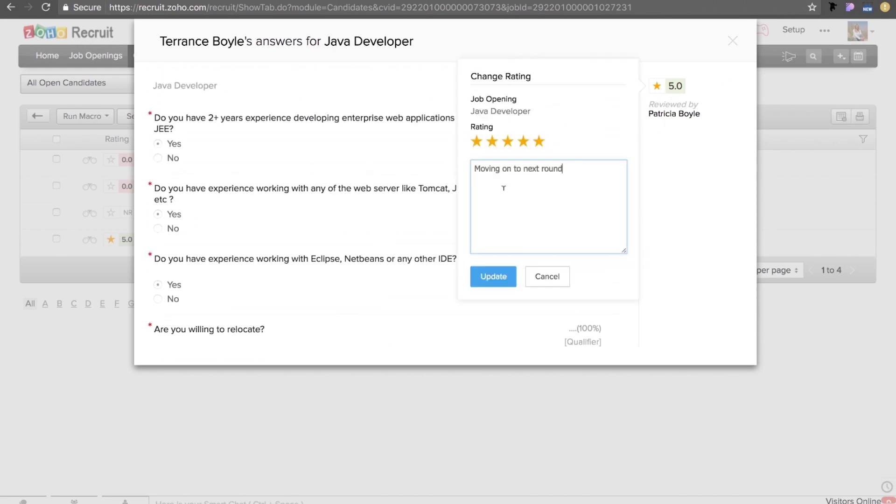
{"action": "left_click", "coordinate": [492, 277]}
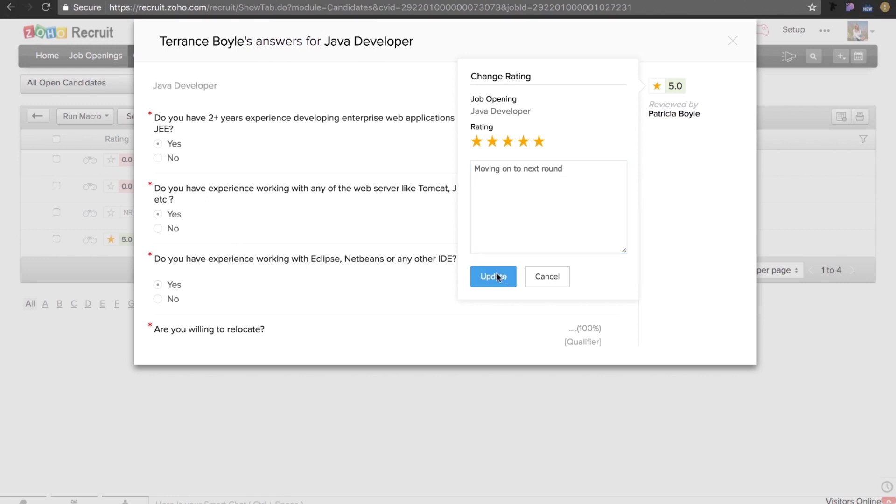
{"action": "left_click", "coordinate": [497, 272]}
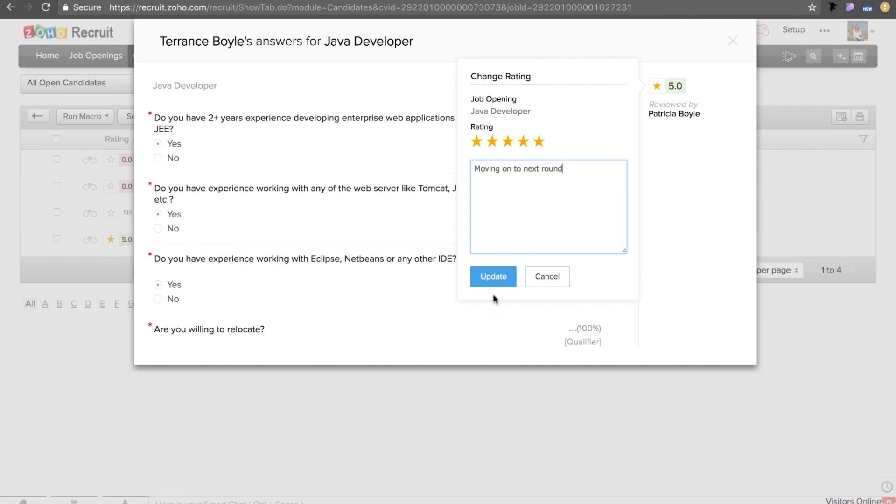
{"action": "left_click", "coordinate": [494, 280]}
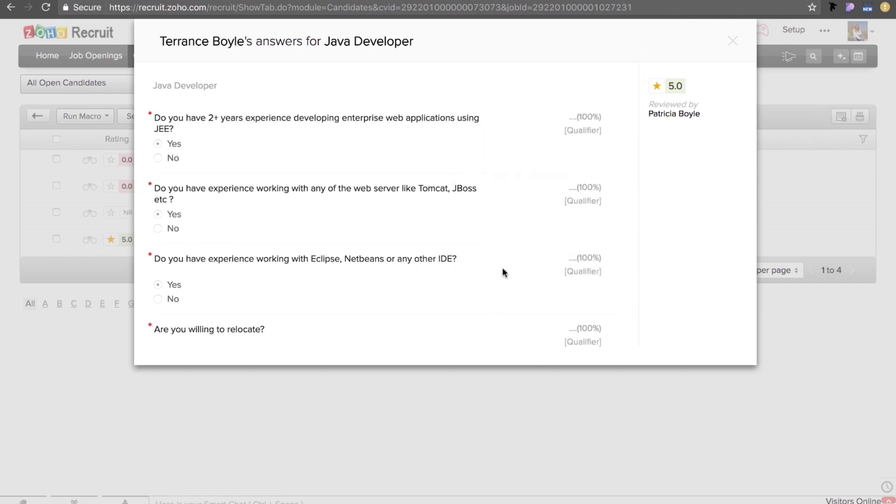
Close the answers window to return to the four Java Developer candidates
{"action": "left_click", "coordinate": [732, 43]}
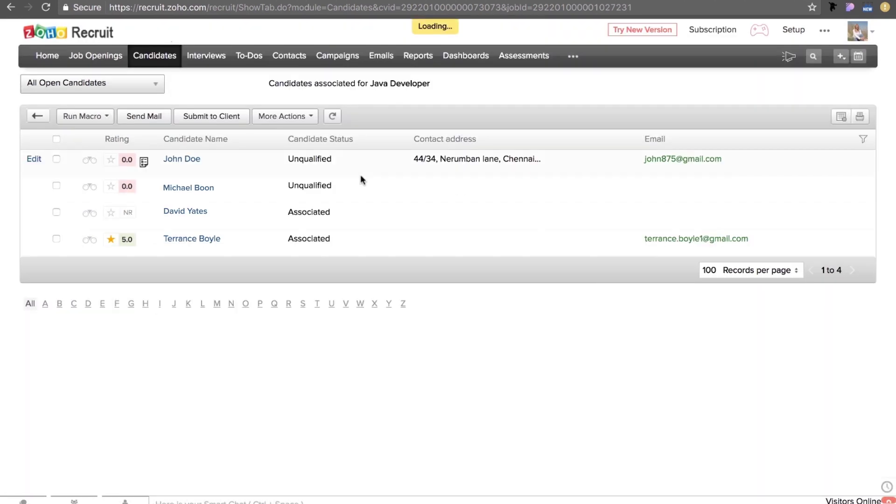